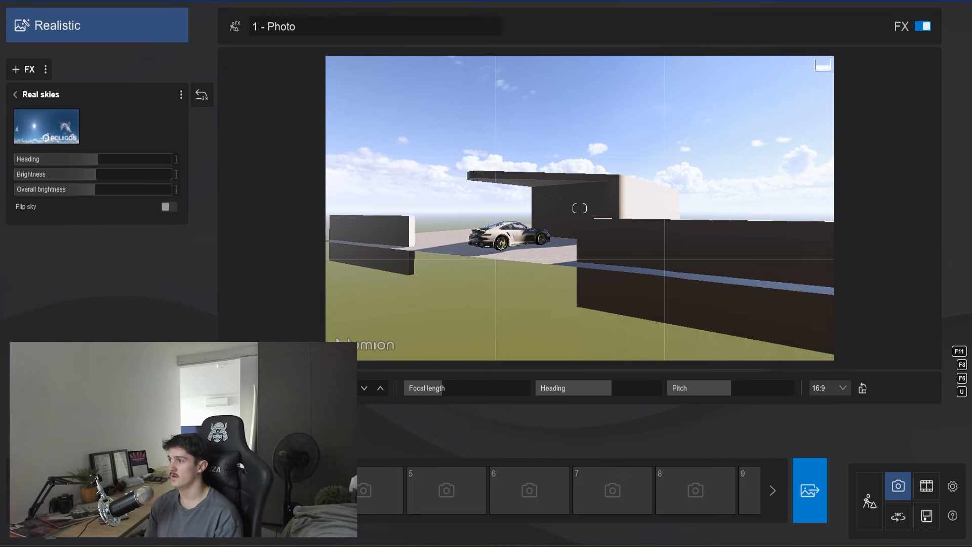
In Archicad's 3D view, raise the sliding door in the building's side wall by 400 mm.
{"action": "key", "text": "a"}
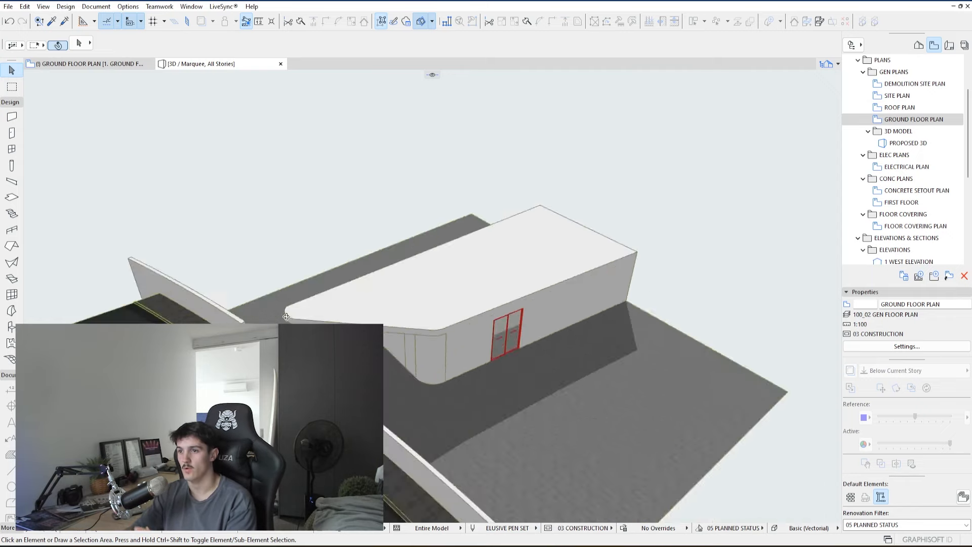
{"action": "left_click", "coordinate": [451, 372]}
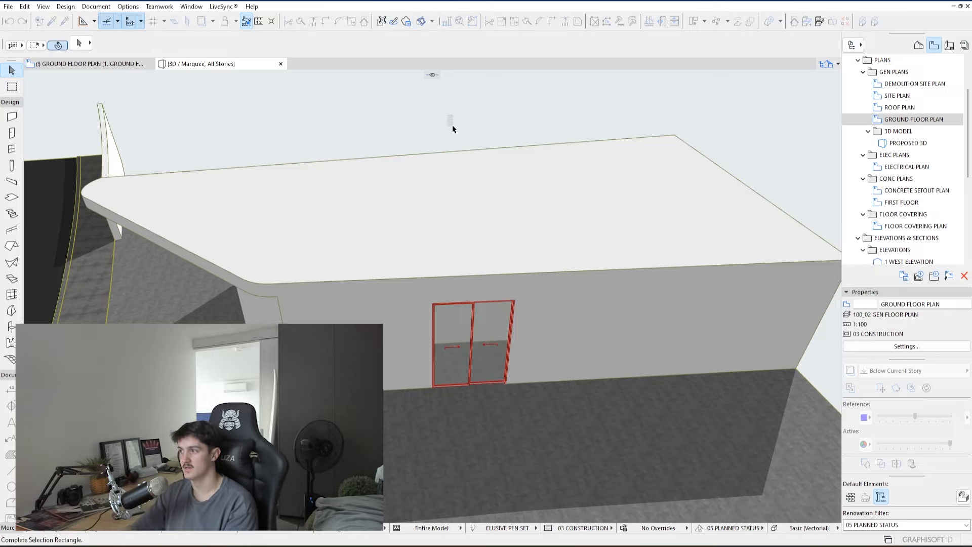
{"action": "left_click", "coordinate": [446, 372]}
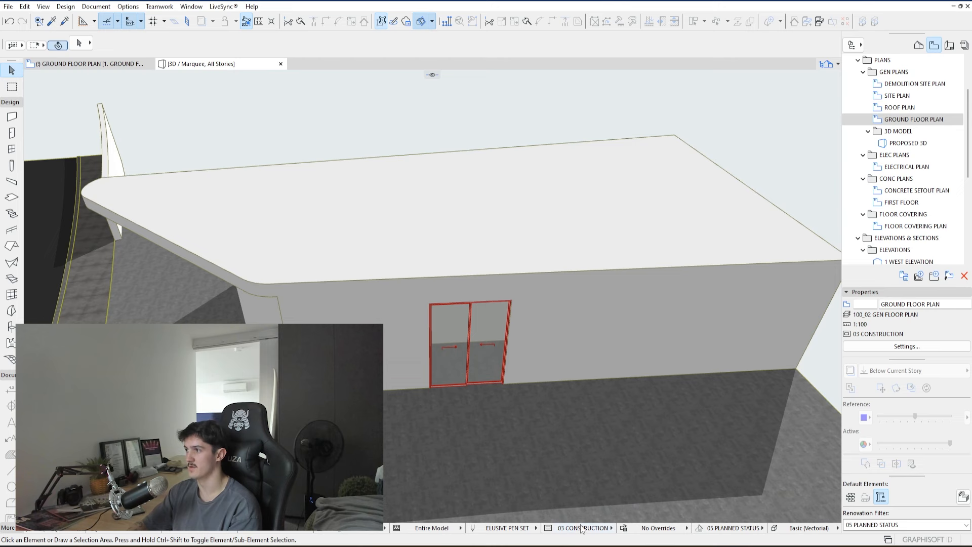
{"action": "left_click", "coordinate": [511, 299]}
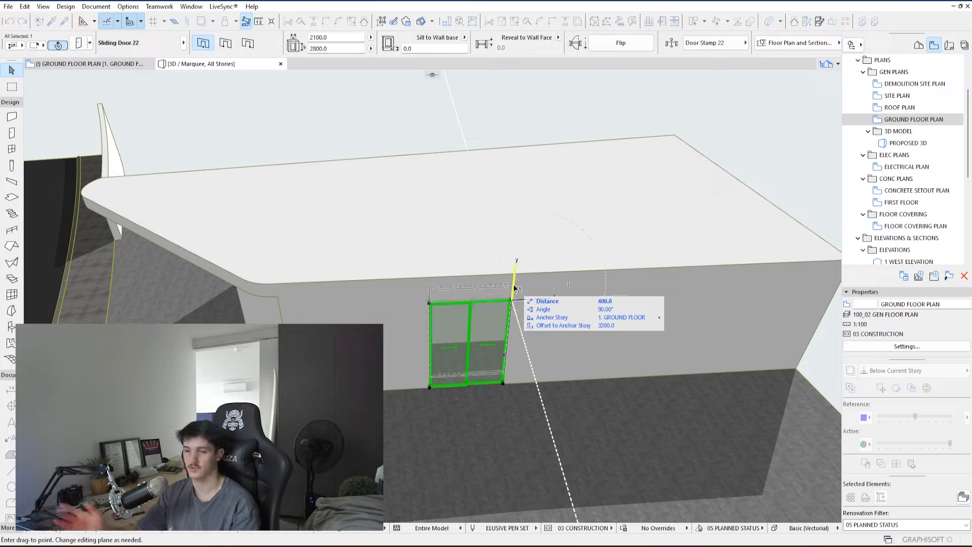
{"action": "key", "text": "Return"}
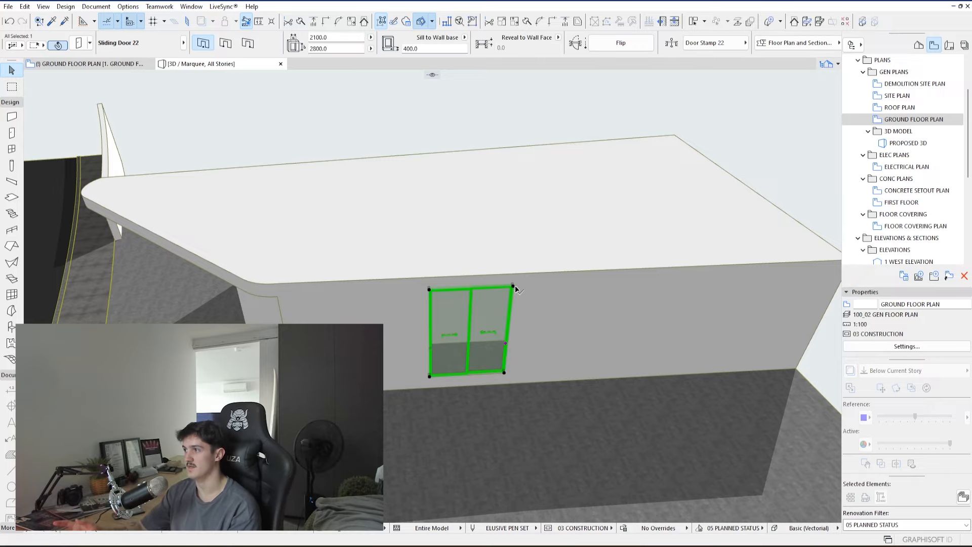
{"action": "middle_click_drag", "start_coordinate": [515, 285], "coordinate": [422, 374], "text": "shift"}
{"action": "left_click", "coordinate": [422, 374]}
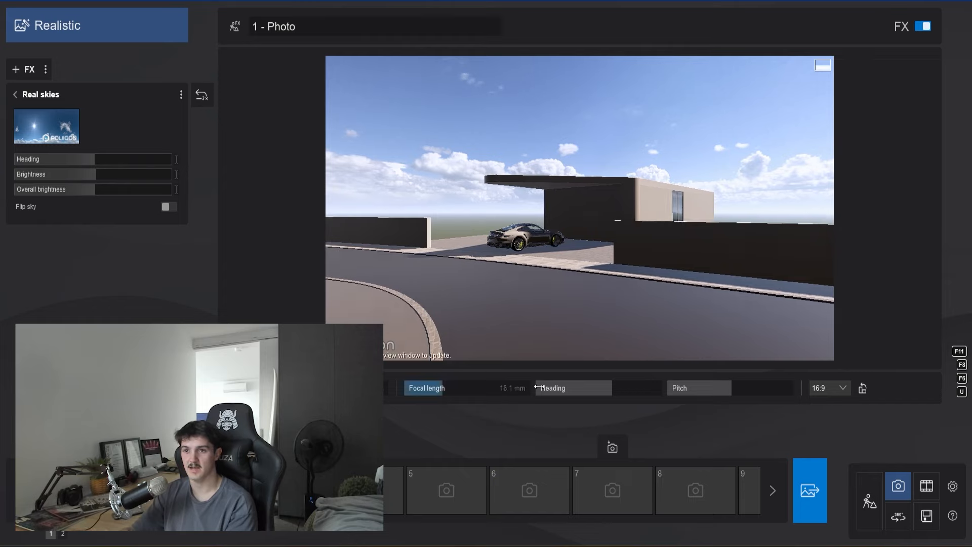
In Lumion, reframe Photo 1 around the car, street and concrete house, with a slightly longer focal length.
{"action": "left_click", "coordinate": [478, 332]}
{"action": "left_click_drag", "start_coordinate": [444, 387], "coordinate": [449, 387]}
{"action": "right_click_drag", "start_coordinate": [466, 330], "coordinate": [482, 354]}
{"action": "key", "text": "a"}
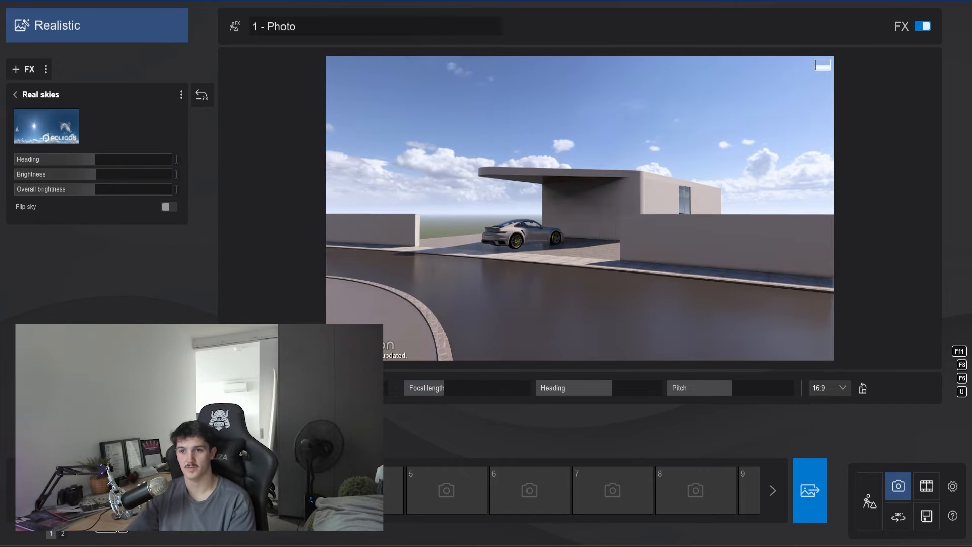
{"action": "right_click_drag", "start_coordinate": [465, 284], "coordinate": [471, 282]}
{"action": "left_click", "coordinate": [465, 284]}
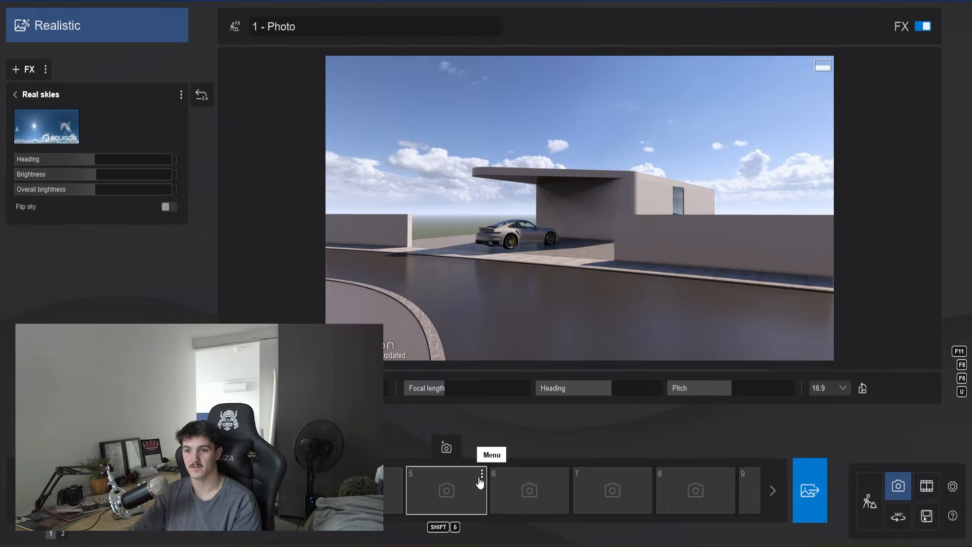
Enter Build mode, place a line light beneath the cantilevered roof beside the car, and increase its width.
{"action": "left_click", "coordinate": [870, 502]}
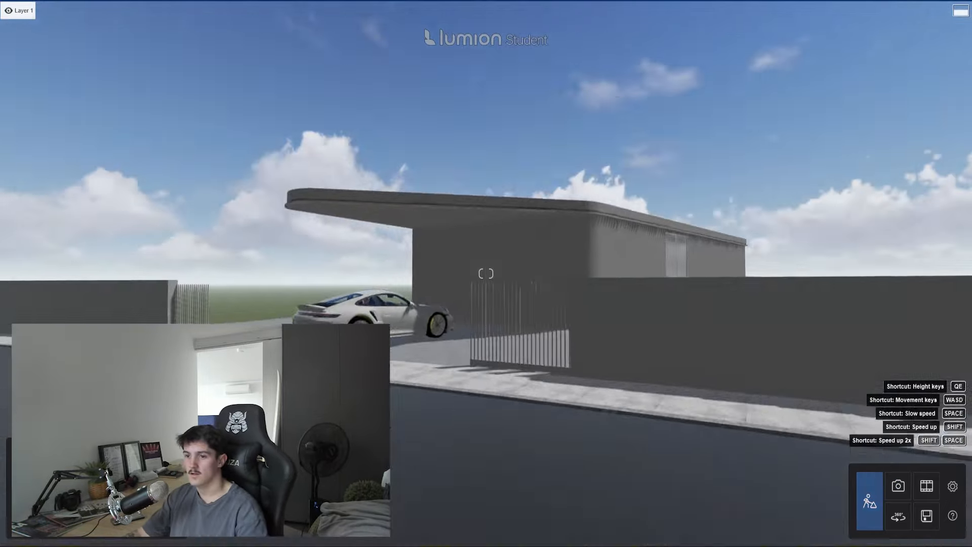
{"action": "key", "text": "w"}
{"action": "left_click", "coordinate": [189, 514]}
{"action": "left_click", "coordinate": [104, 515]}
{"action": "left_click", "coordinate": [68, 87]}
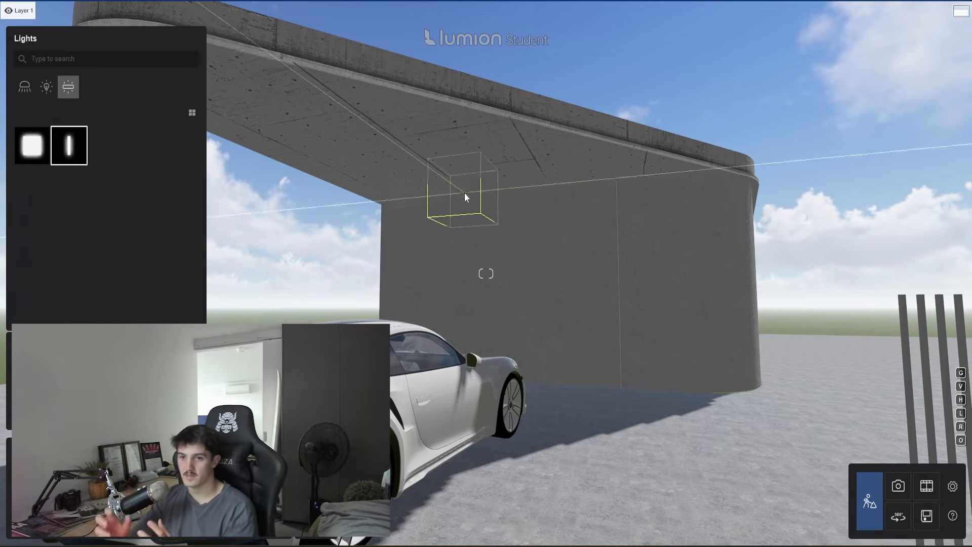
{"action": "left_click", "coordinate": [464, 194]}
{"action": "key", "text": "w"}
{"action": "right_click_drag", "start_coordinate": [465, 194], "coordinate": [471, 162]}
{"action": "key", "text": "Escape"}
{"action": "left_click_drag", "start_coordinate": [849, 152], "coordinate": [902, 152]}
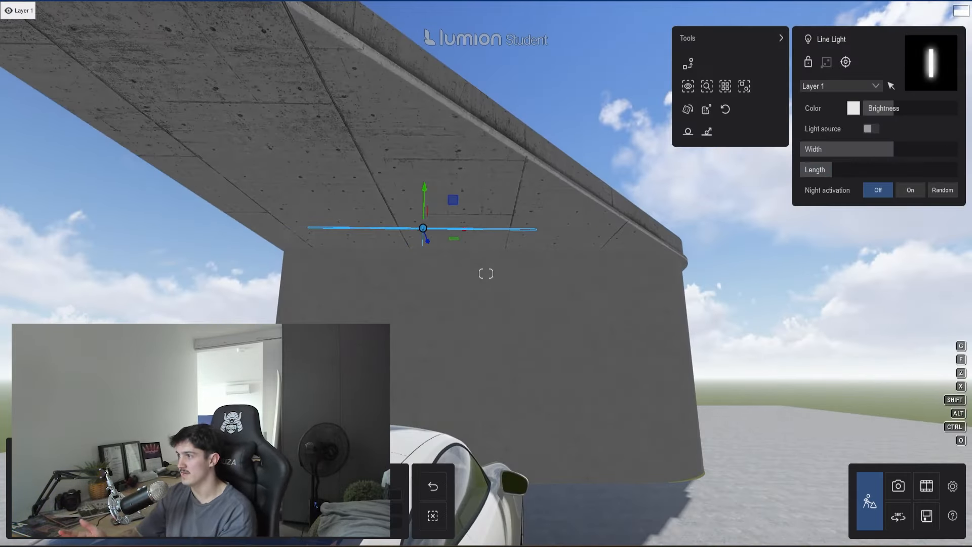
Try to rotate the line light beneath the roof overhang.
{"action": "key", "text": "r"}
{"action": "left_click_drag", "start_coordinate": [562, 234], "coordinate": [542, 233]}
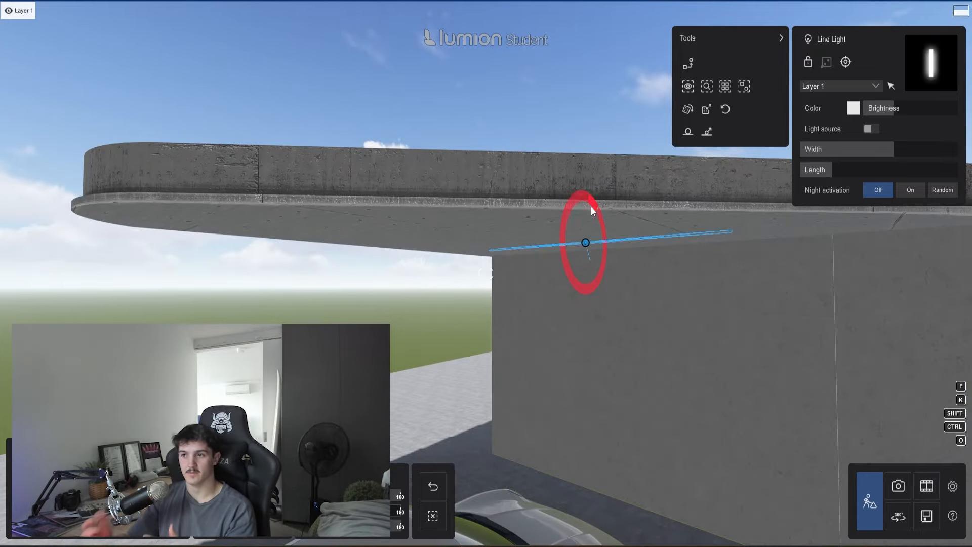
{"action": "key", "text": "w"}
{"action": "right_click_drag", "start_coordinate": [487, 273], "coordinate": [486, 233]}
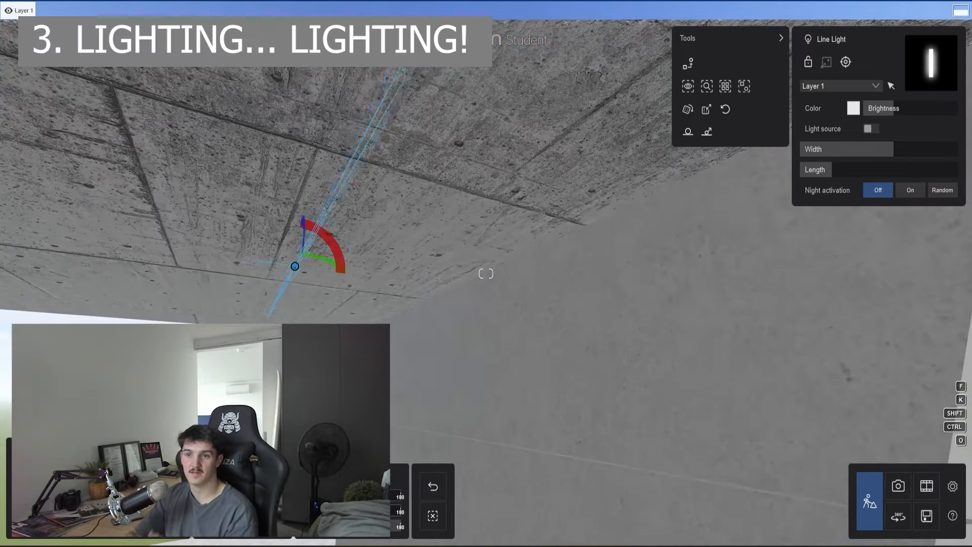
{"action": "left_click", "coordinate": [434, 488]}
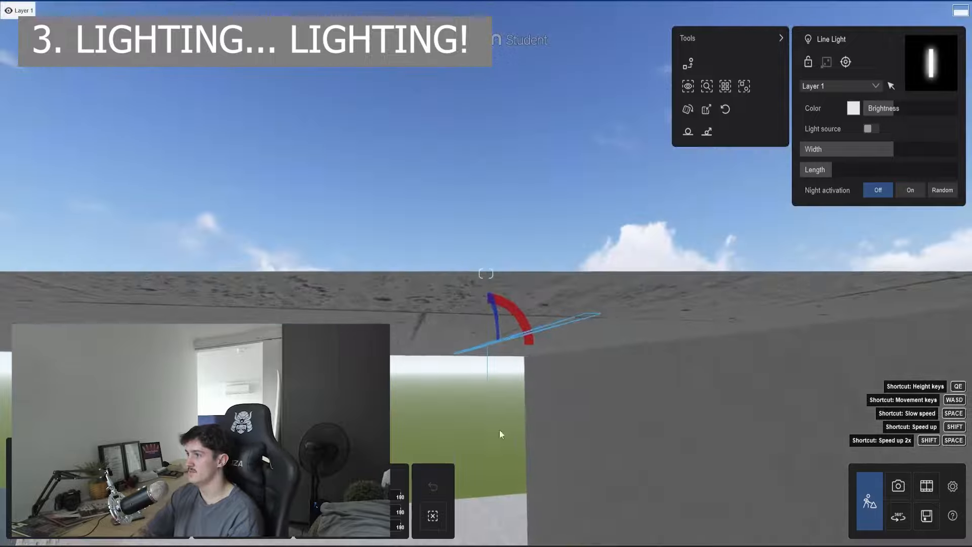
Widen the line light near the car's front end and check the lighting in Photo mode.
{"action": "key", "text": "e"}
{"action": "right_click_drag", "start_coordinate": [487, 274], "coordinate": [537, 253]}
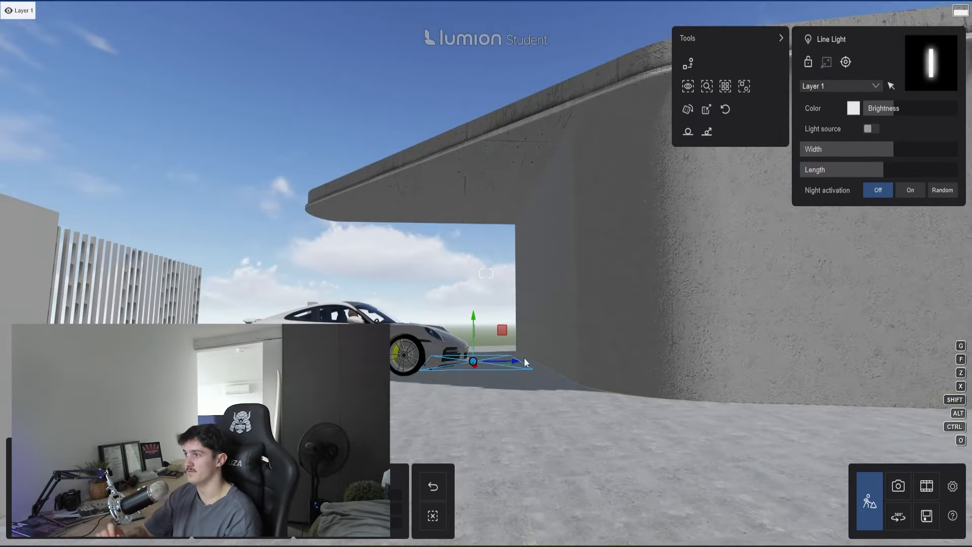
{"action": "left_click", "coordinate": [899, 486]}
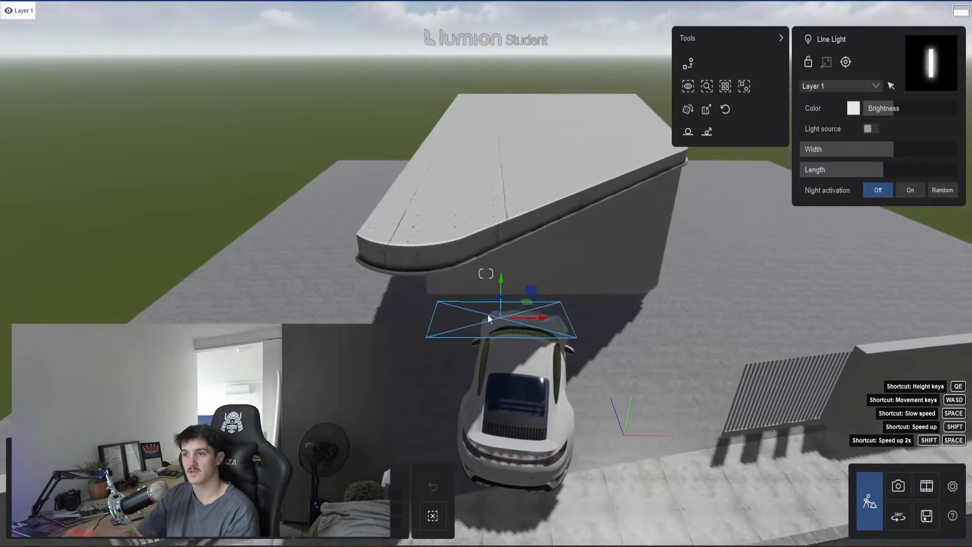
{"action": "left_click_drag", "start_coordinate": [894, 149], "coordinate": [917, 151]}
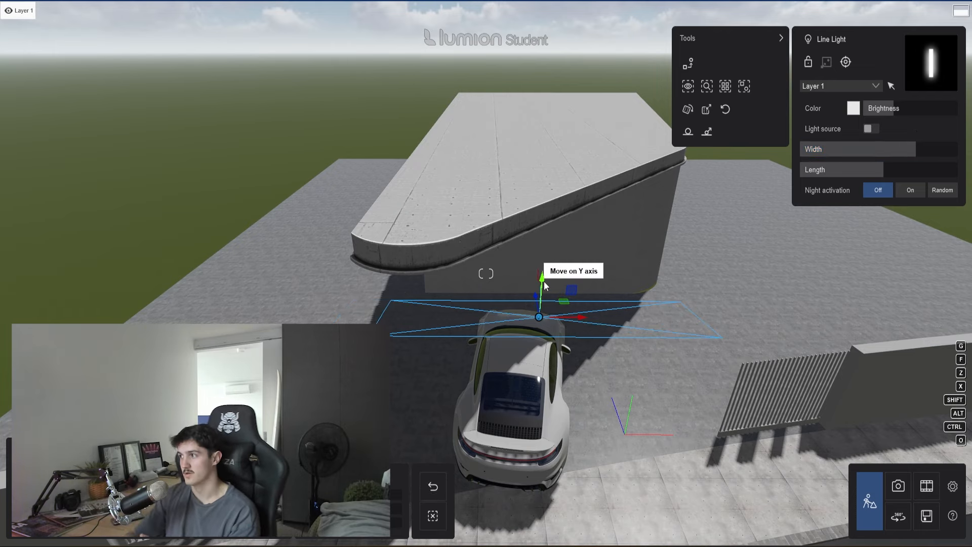
{"action": "left_click", "coordinate": [899, 487]}
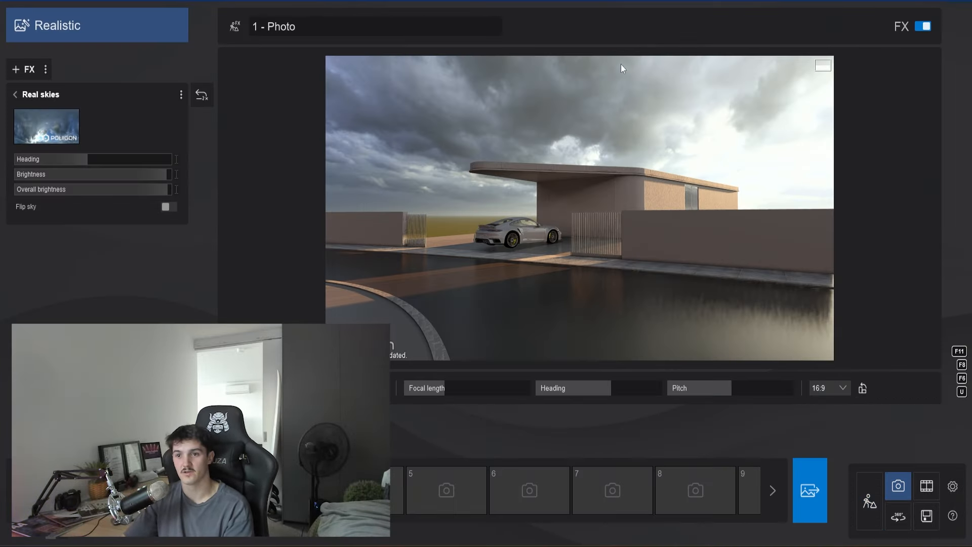
{"action": "left_click", "coordinate": [867, 499]}
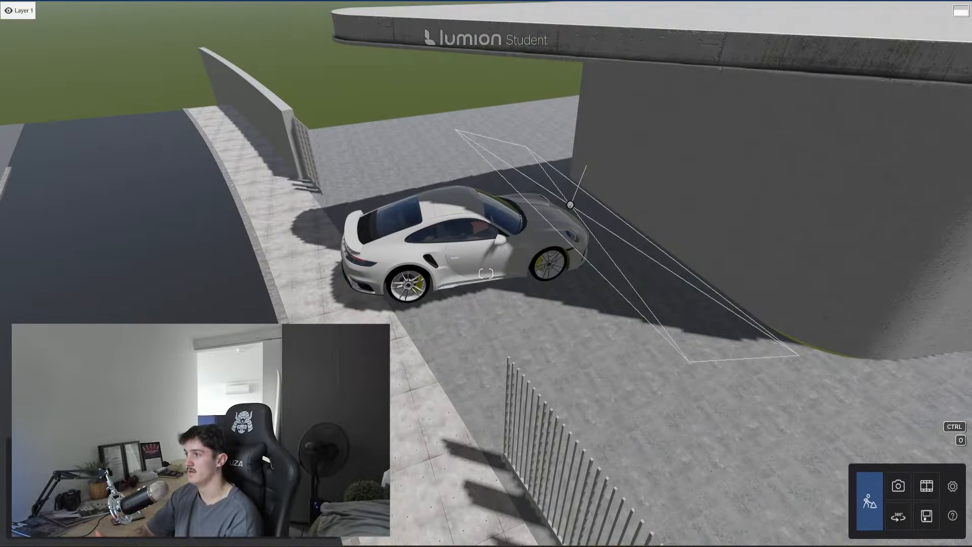
{"action": "left_click", "coordinate": [481, 245]}
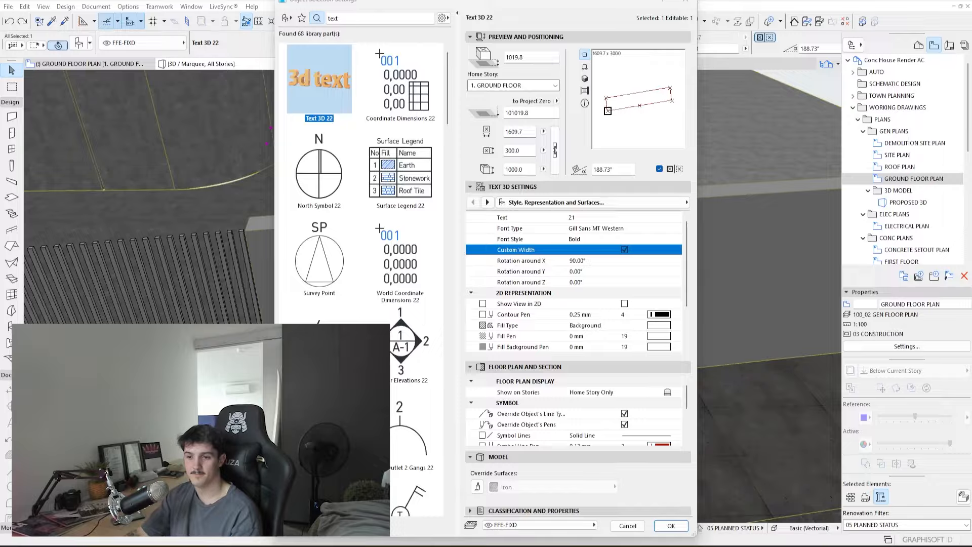
In Archicad, set the width of the 3D text house number "21" to 1000 mm.
{"action": "key", "text": "Return"}
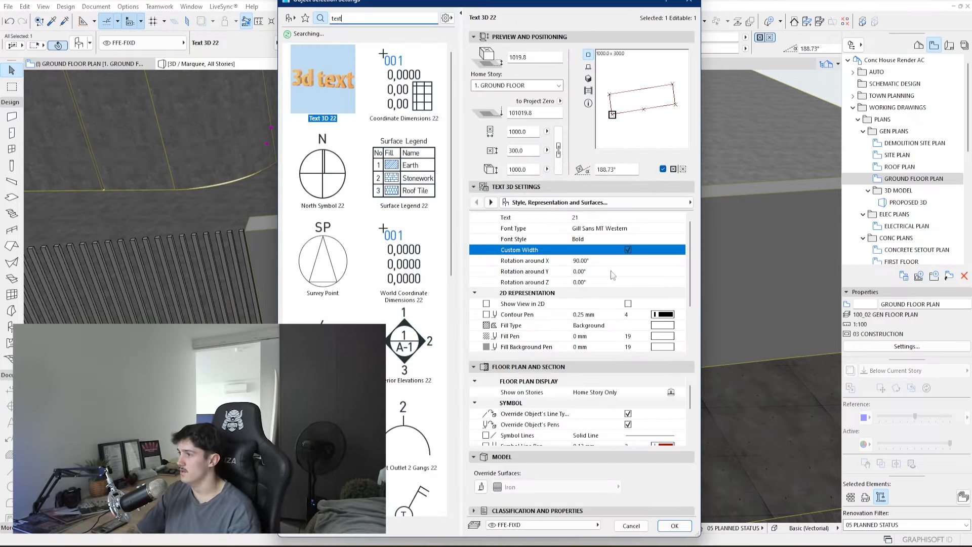
{"action": "key", "text": "Return"}
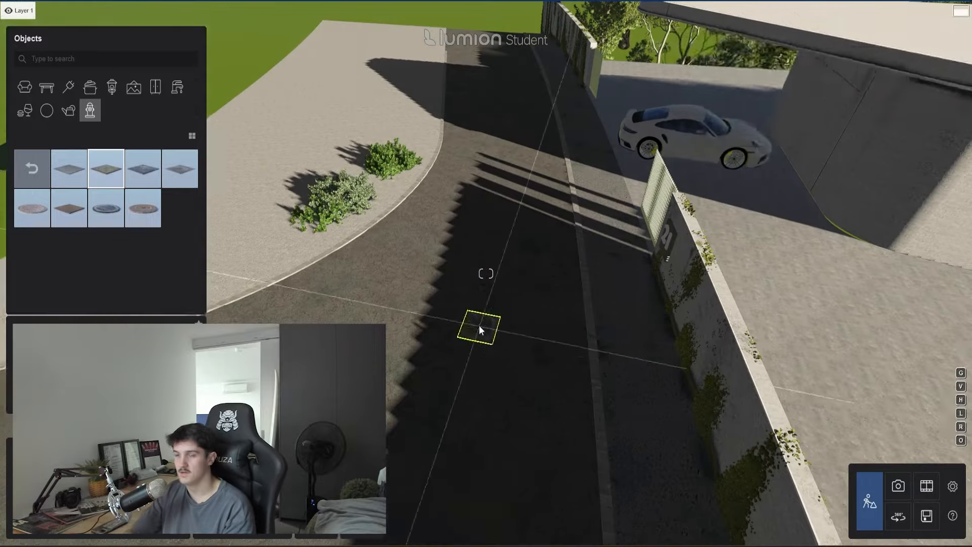
In Lumion, place a rectangular access cover on the road in front of the boundary wall.
{"action": "left_click", "coordinate": [480, 324]}
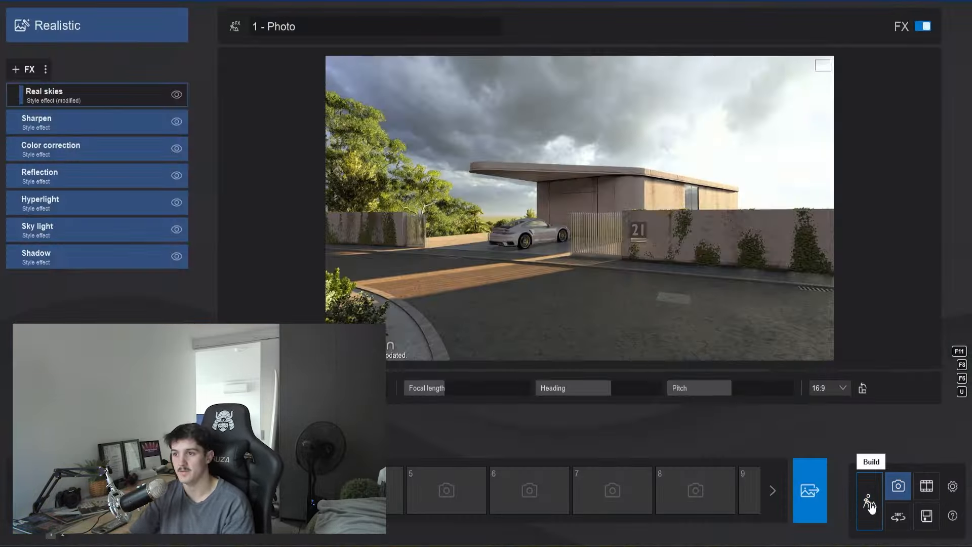
{"action": "left_click", "coordinate": [870, 503]}
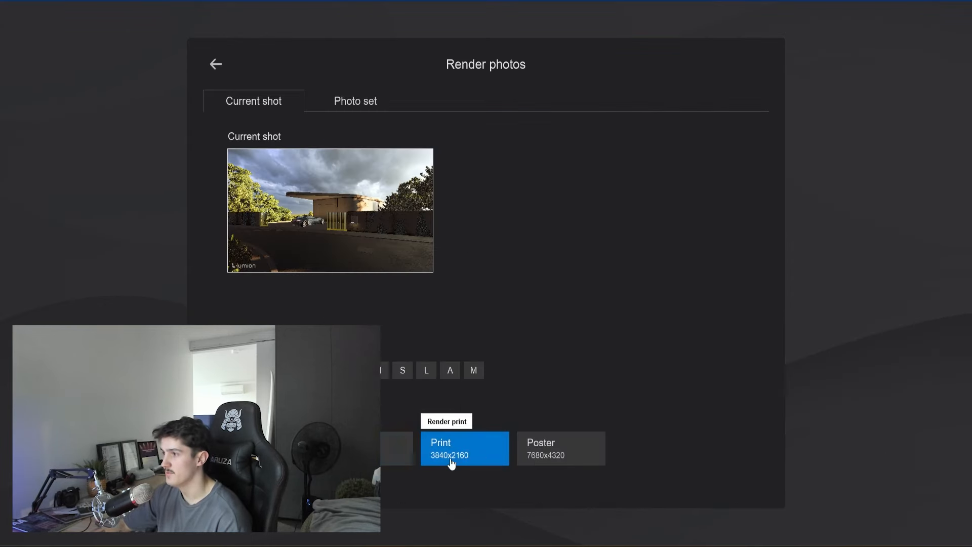
Render the current shot at Print size (3840x2160) with alpha and material ID maps, saved as Conc House 01 in the Concrete House Render folder.
{"action": "left_click", "coordinate": [451, 462]}
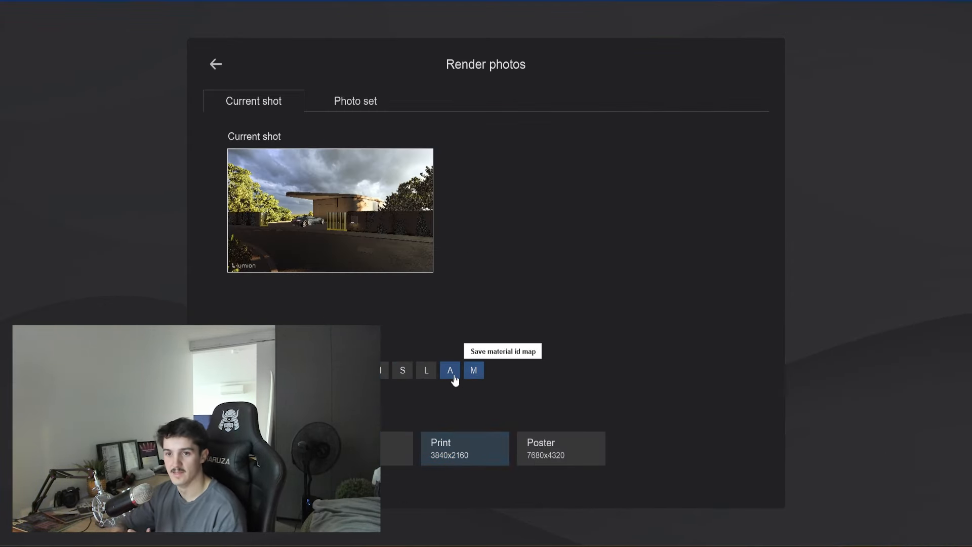
{"action": "left_click", "coordinate": [467, 460]}
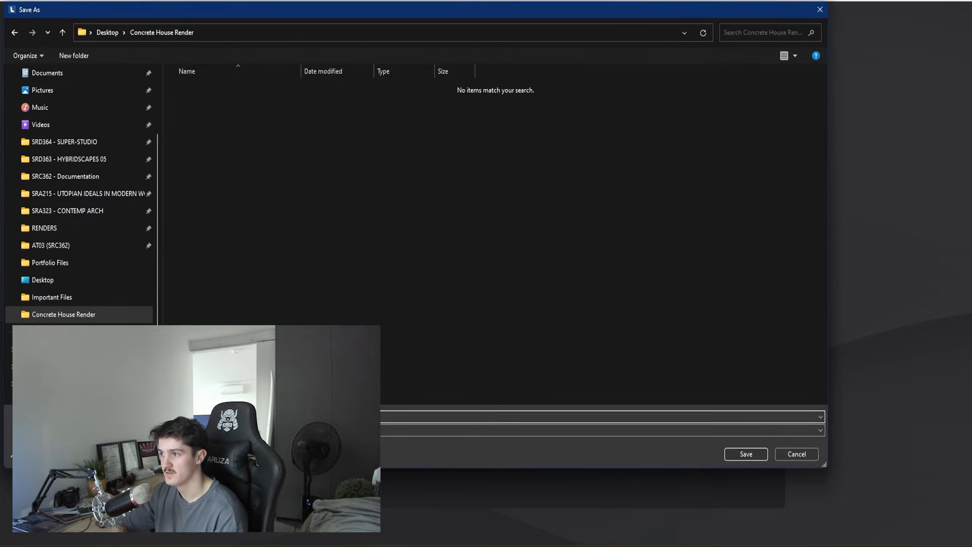
{"action": "left_click", "coordinate": [751, 456]}
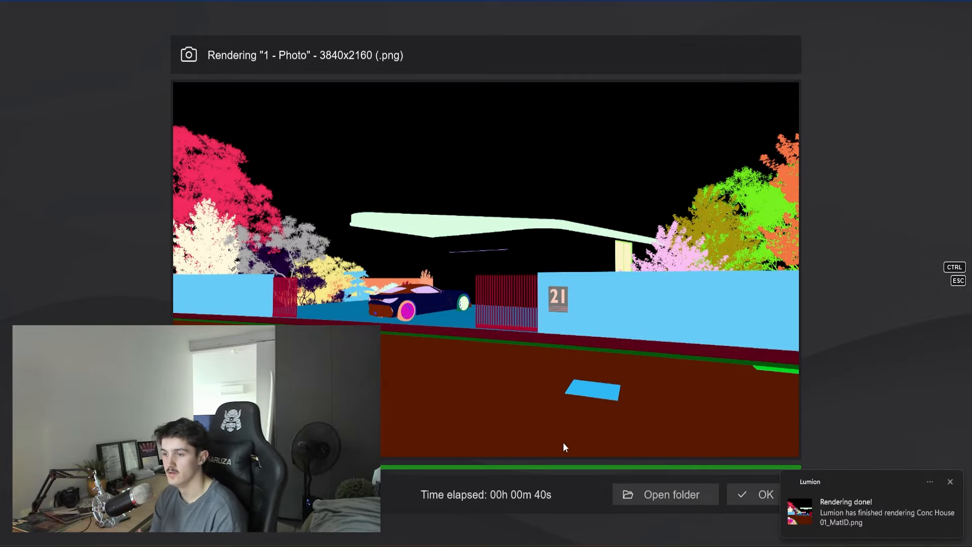
{"action": "left_click", "coordinate": [753, 496]}
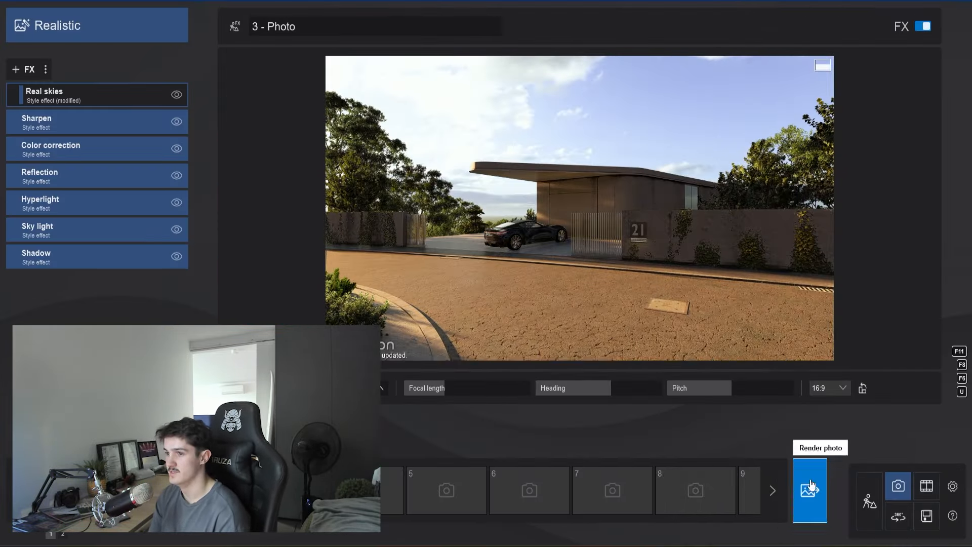
Open the photo render settings for Photo 3 and toggle its sky alpha map output.
{"action": "left_click", "coordinate": [809, 490]}
{"action": "left_click", "coordinate": [445, 370]}
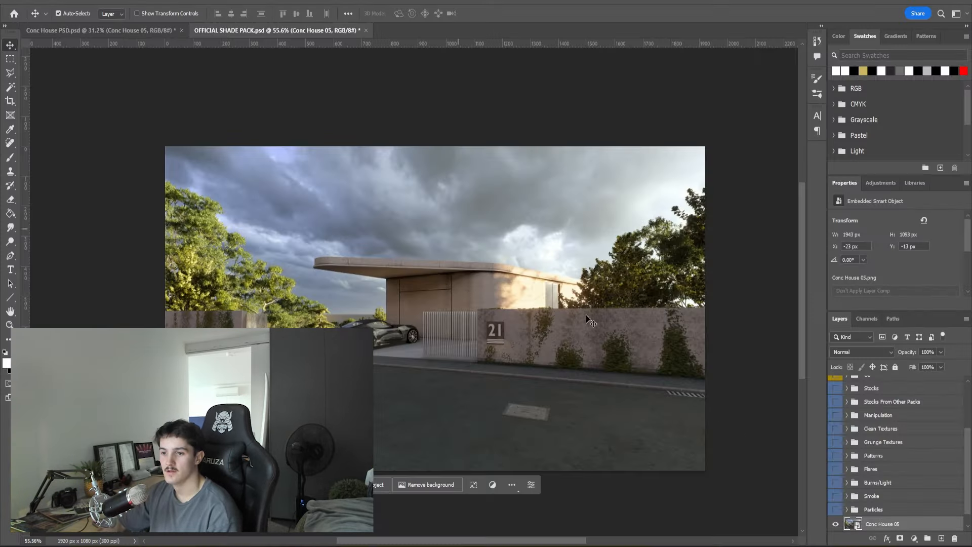
In Photoshop, replace the Conc House 05 layer in OFFICIAL SHADE PACK.psd with the one from Conc House PSD.psd.
{"action": "scroll", "coordinate": [718, 373], "scroll_direction": "up", "scroll_amount": 2, "text": "alt"}
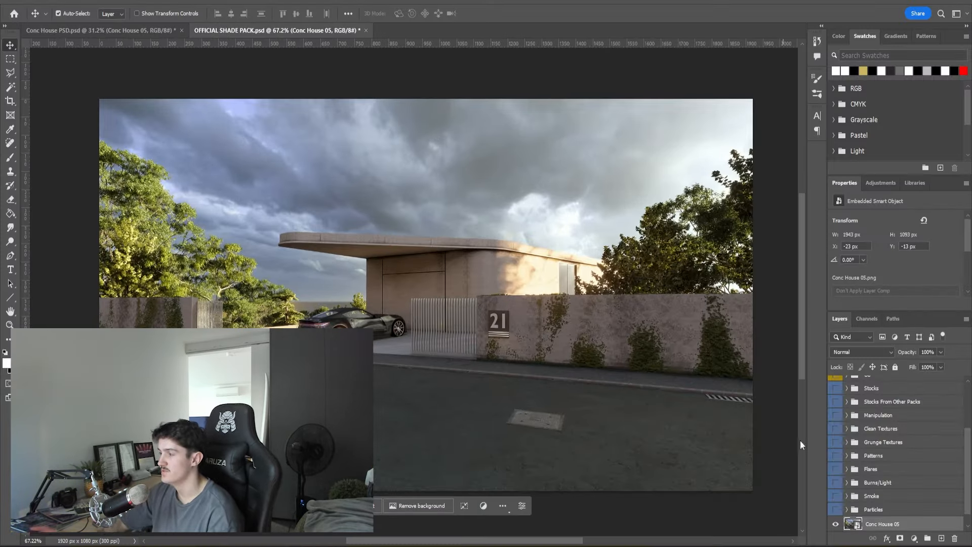
{"action": "key", "text": "Delete"}
{"action": "left_click", "coordinate": [132, 31]}
{"action": "left_click_drag", "start_coordinate": [304, 211], "coordinate": [418, 311]}
{"action": "scroll", "coordinate": [419, 312], "scroll_direction": "down", "scroll_amount": 6, "text": "alt"}
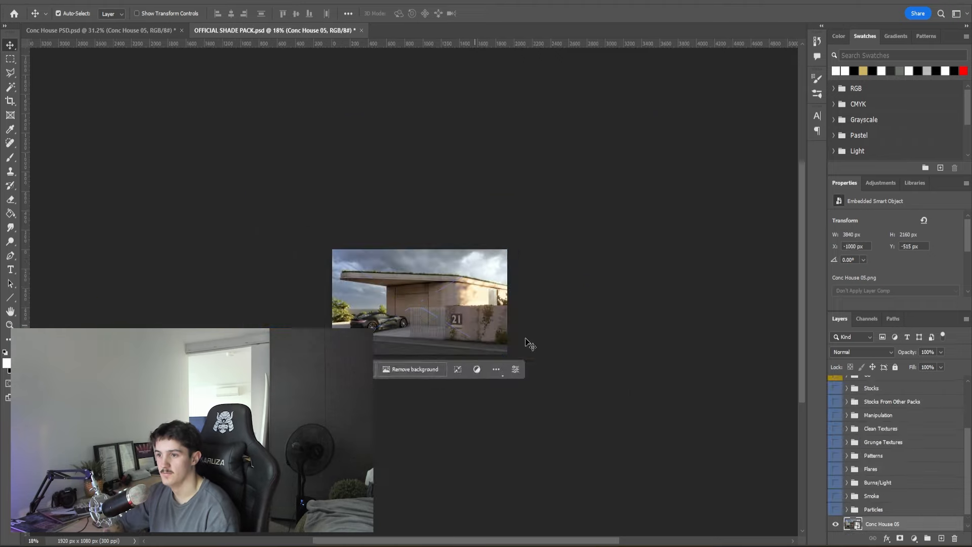
Scale and position the Conc House 05 layer to cover the shade pack canvas at about 2021 x 1137 px.
{"action": "key", "text": "ctrl+t"}
{"action": "left_click_drag", "start_coordinate": [591, 397], "coordinate": [513, 353]}
{"action": "left_click_drag", "start_coordinate": [242, 198], "coordinate": [324, 255]}
{"action": "left_click_drag", "start_coordinate": [405, 297], "coordinate": [409, 291]}
{"action": "key", "text": "Return"}
{"action": "scroll", "coordinate": [429, 305], "scroll_direction": "up", "scroll_amount": 7, "text": "alt"}
Show the CC group in the shade pack and hide the sample artwork covering the render.
{"action": "scroll", "coordinate": [916, 410], "scroll_direction": "up", "scroll_amount": 6}
{"action": "scroll", "coordinate": [912, 413], "scroll_direction": "down", "scroll_amount": 1}
{"action": "left_click", "coordinate": [837, 437]}
{"action": "scroll", "coordinate": [865, 441], "scroll_direction": "down", "scroll_amount": 3}
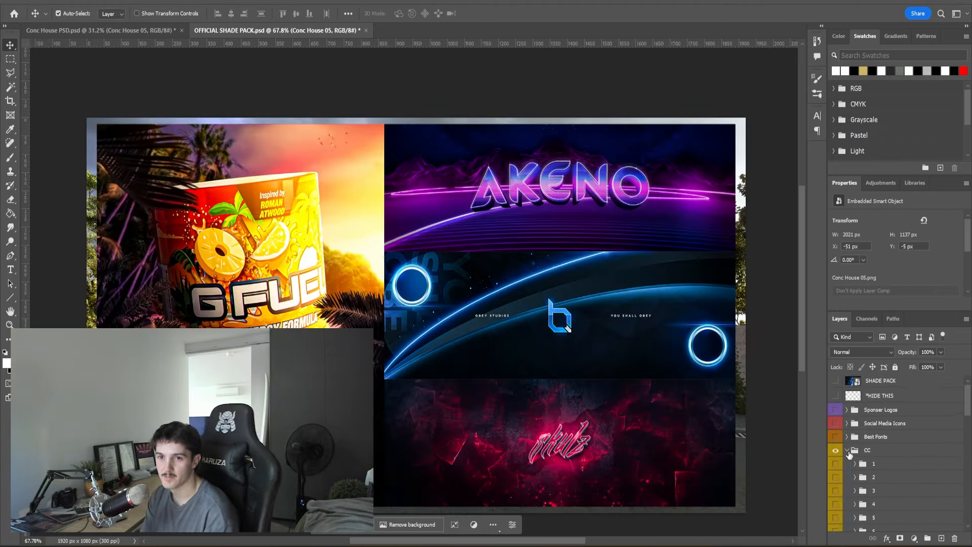
{"action": "scroll", "coordinate": [848, 456], "scroll_direction": "down", "scroll_amount": 10}
{"action": "left_click", "coordinate": [837, 427]}
{"action": "scroll", "coordinate": [863, 464], "scroll_direction": "up", "scroll_amount": 9}
Preview the numbered colour-correction folders in the CC group on the render, one at a time.
{"action": "left_click", "coordinate": [837, 447]}
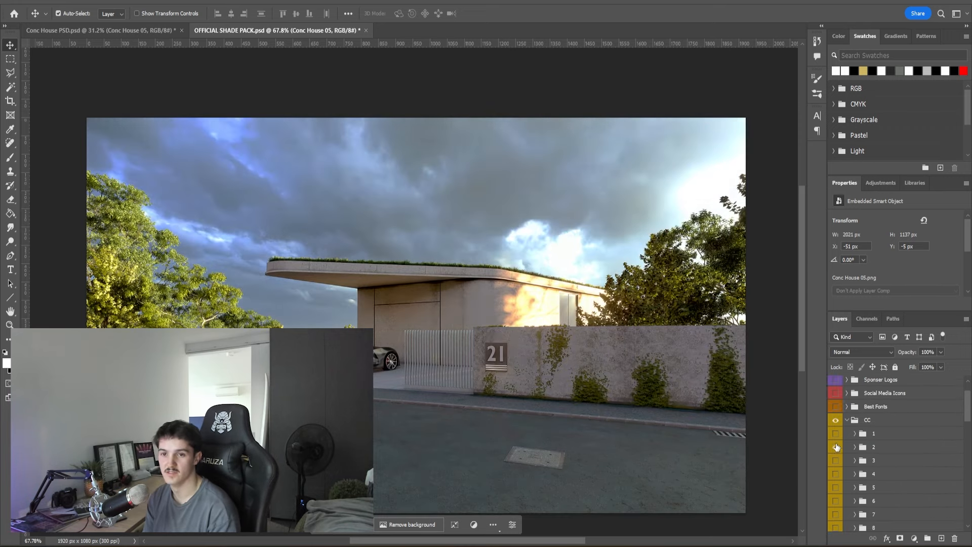
{"action": "left_click", "coordinate": [837, 448]}
{"action": "left_click", "coordinate": [836, 460]}
{"action": "left_click", "coordinate": [836, 460]}
{"action": "scroll", "coordinate": [834, 448], "scroll_direction": "down", "scroll_amount": 3}
{"action": "left_click", "coordinate": [839, 416]}
{"action": "left_click", "coordinate": [839, 416]}
{"action": "left_click", "coordinate": [839, 428]}
{"action": "left_click", "coordinate": [839, 428]}
{"action": "left_click", "coordinate": [839, 428]}
{"action": "left_click", "coordinate": [838, 453]}
{"action": "left_click", "coordinate": [837, 454]}
{"action": "left_click", "coordinate": [838, 486]}
{"action": "left_click", "coordinate": [837, 486]}
{"action": "left_click", "coordinate": [837, 493]}
{"action": "left_click", "coordinate": [837, 493]}
{"action": "scroll", "coordinate": [836, 489], "scroll_direction": "down", "scroll_amount": 2}
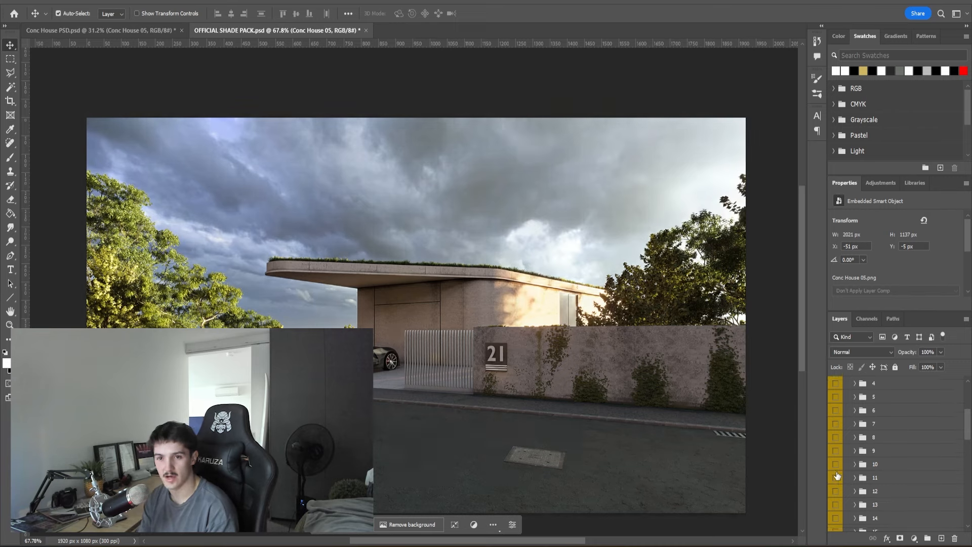
{"action": "left_click", "coordinate": [837, 478]}
{"action": "left_click", "coordinate": [837, 479]}
{"action": "left_click", "coordinate": [838, 492]}
{"action": "left_click", "coordinate": [837, 493]}
{"action": "scroll", "coordinate": [838, 492], "scroll_direction": "down", "scroll_amount": 5}
{"action": "left_click", "coordinate": [838, 458]}
{"action": "left_click", "coordinate": [837, 458]}
{"action": "scroll", "coordinate": [838, 450], "scroll_direction": "up", "scroll_amount": 6}
{"action": "left_click", "coordinate": [839, 443]}
{"action": "left_click", "coordinate": [838, 443]}
Copy colour-correction folders 5 and 9 from the shade pack into Conc House PSD.psd, at the top of its layer stack.
{"action": "left_click", "coordinate": [839, 427]}
{"action": "left_click", "coordinate": [845, 427]}
{"action": "left_click_drag", "start_coordinate": [155, 91], "coordinate": [439, 290]}
{"action": "left_click_drag", "start_coordinate": [878, 494], "coordinate": [875, 392]}
{"action": "left_click", "coordinate": [223, 31]}
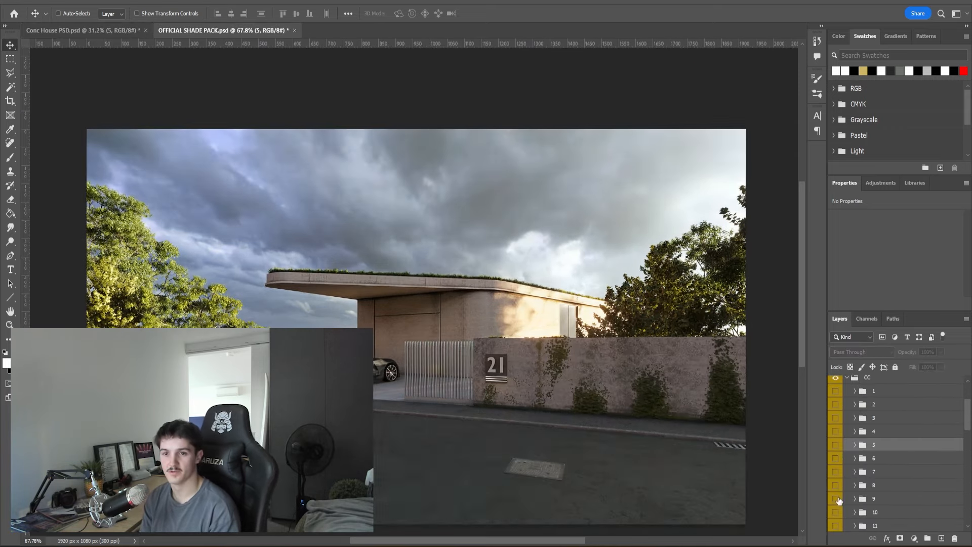
{"action": "left_click", "coordinate": [117, 30]}
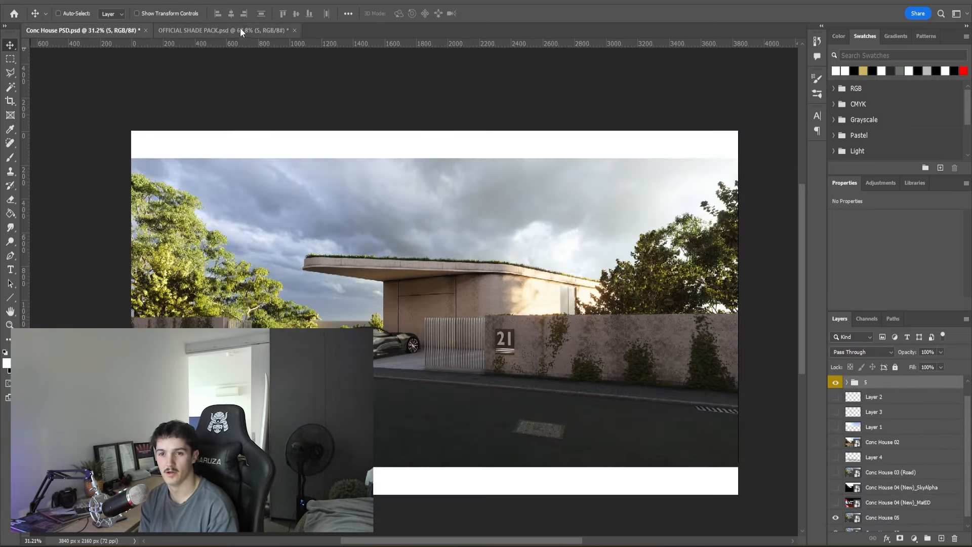
{"action": "left_click", "coordinate": [241, 31]}
{"action": "left_click_drag", "start_coordinate": [232, 82], "coordinate": [430, 284]}
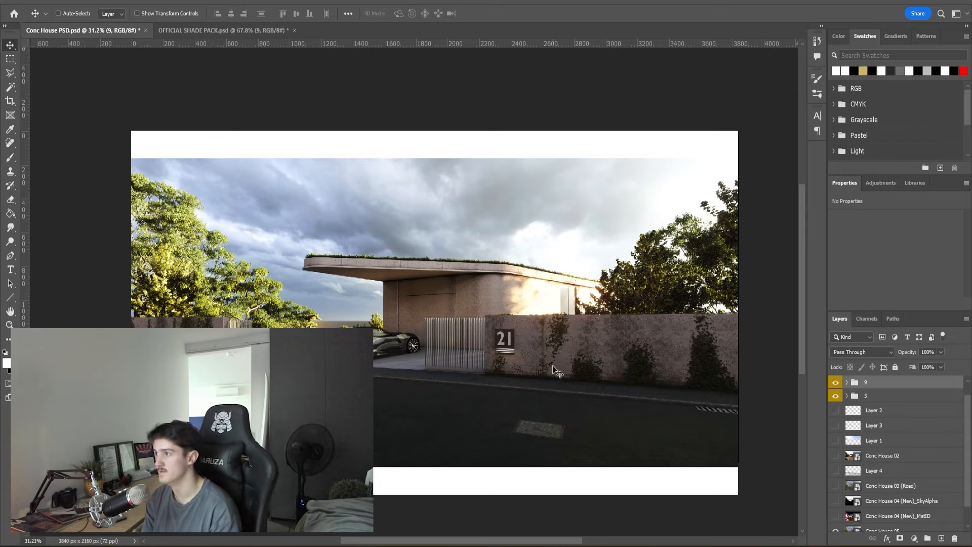
Compare the image without and with folders 5 and 9, and lower the opacity of the colour correction.
{"action": "left_click_drag", "start_coordinate": [836, 383], "coordinate": [836, 396]}
{"action": "left_click", "coordinate": [835, 396]}
{"action": "left_click", "coordinate": [867, 396]}
{"action": "left_click", "coordinate": [836, 384]}
{"action": "left_click", "coordinate": [867, 383]}
{"action": "left_click", "coordinate": [941, 352]}
{"action": "left_click_drag", "start_coordinate": [944, 365], "coordinate": [895, 366]}
{"action": "left_click", "coordinate": [941, 353]}
{"action": "left_click_drag", "start_coordinate": [964, 365], "coordinate": [932, 365]}
Review the effect and fine-tune the opacities of folders 5 and 9, with folder 9 at 28%.
{"action": "left_click", "coordinate": [874, 441]}
{"action": "scroll", "coordinate": [464, 337], "scroll_direction": "up", "scroll_amount": 2, "text": "alt"}
{"action": "scroll", "coordinate": [465, 337], "scroll_direction": "down", "scroll_amount": 1, "text": "alt"}
{"action": "left_click", "coordinate": [891, 396]}
{"action": "left_click", "coordinate": [941, 353]}
{"action": "left_click", "coordinate": [892, 383]}
{"action": "left_click", "coordinate": [941, 352]}
{"action": "left_click", "coordinate": [921, 411]}
{"action": "scroll", "coordinate": [460, 337], "scroll_direction": "up", "scroll_amount": 3, "text": "alt"}
{"action": "scroll", "coordinate": [459, 332], "scroll_direction": "down", "scroll_amount": 3, "text": "alt"}
{"action": "scroll", "coordinate": [459, 332], "scroll_direction": "up", "scroll_amount": 1, "text": "alt"}
{"action": "left_click", "coordinate": [894, 382]}
{"action": "left_click", "coordinate": [941, 352]}
Add the Black & White - Cool adjustment preset above folder 9 and set its opacity to 7%.
{"action": "scroll", "coordinate": [894, 405], "scroll_direction": "up", "scroll_amount": 1}
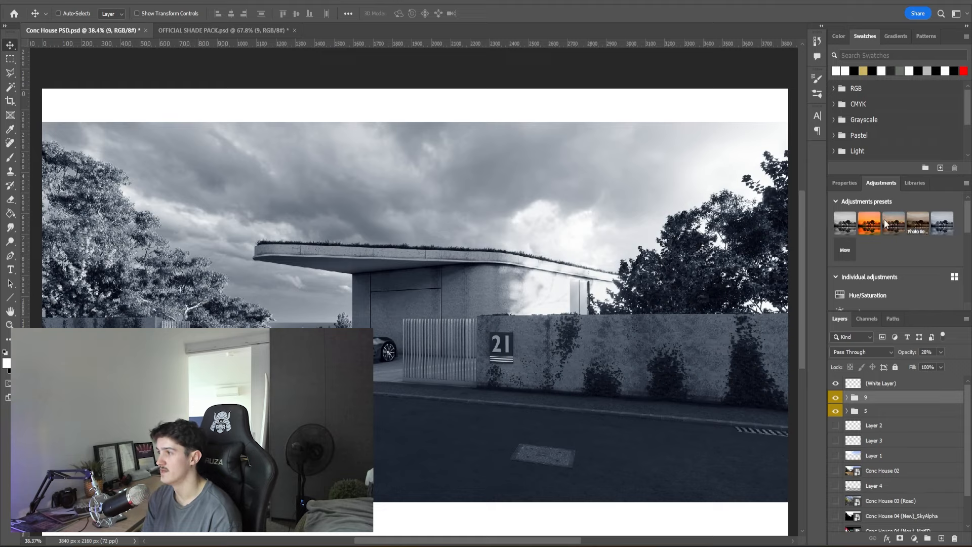
{"action": "left_click", "coordinate": [943, 223]}
{"action": "left_click", "coordinate": [941, 352]}
{"action": "left_click_drag", "start_coordinate": [926, 366], "coordinate": [899, 365]}
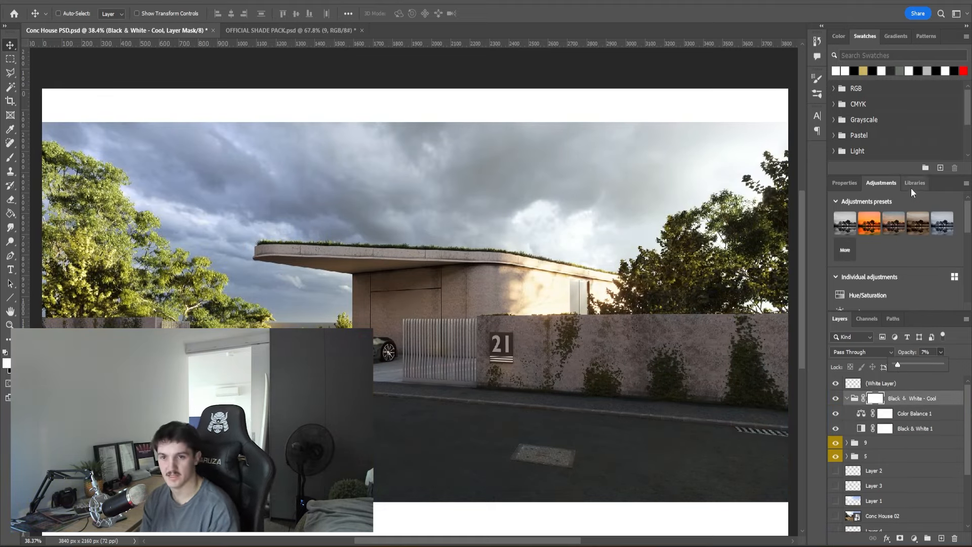
{"action": "scroll", "coordinate": [886, 222], "scroll_direction": "down", "scroll_amount": 4}
{"action": "left_click", "coordinate": [866, 218]}
{"action": "left_click_drag", "start_coordinate": [893, 258], "coordinate": [846, 259]}
{"action": "key", "text": "Delete"}
{"action": "key", "text": "Delete"}
Add a new empty layer above the Black & White - Cool group.
{"action": "left_click", "coordinate": [942, 539]}
{"action": "left_click_drag", "start_coordinate": [887, 409], "coordinate": [925, 369]}
{"action": "left_click", "coordinate": [881, 183]}
{"action": "left_click", "coordinate": [868, 219]}
{"action": "scroll", "coordinate": [889, 256], "scroll_direction": "down", "scroll_amount": 1}
{"action": "scroll", "coordinate": [903, 365], "scroll_direction": "down", "scroll_amount": 1}
{"action": "left_click", "coordinate": [902, 417]}
{"action": "left_click", "coordinate": [891, 429]}
{"action": "left_click", "coordinate": [891, 400]}
{"action": "key", "text": "Delete"}
Adjust the opacity of colour-correction folder 5 to 48%.
{"action": "left_click", "coordinate": [913, 414]}
{"action": "scroll", "coordinate": [861, 477], "scroll_direction": "down", "scroll_amount": 1}
{"action": "left_click", "coordinate": [872, 444]}
{"action": "left_click", "coordinate": [876, 458]}
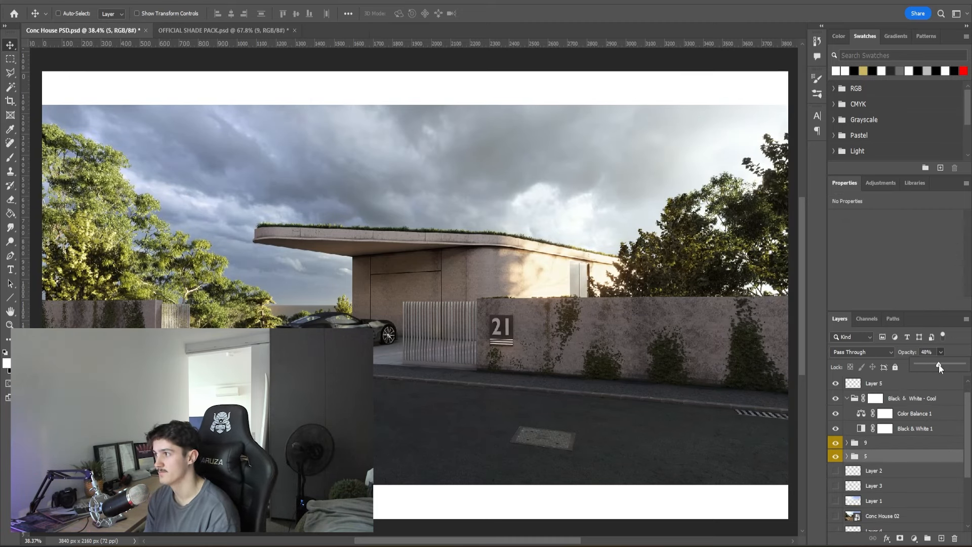